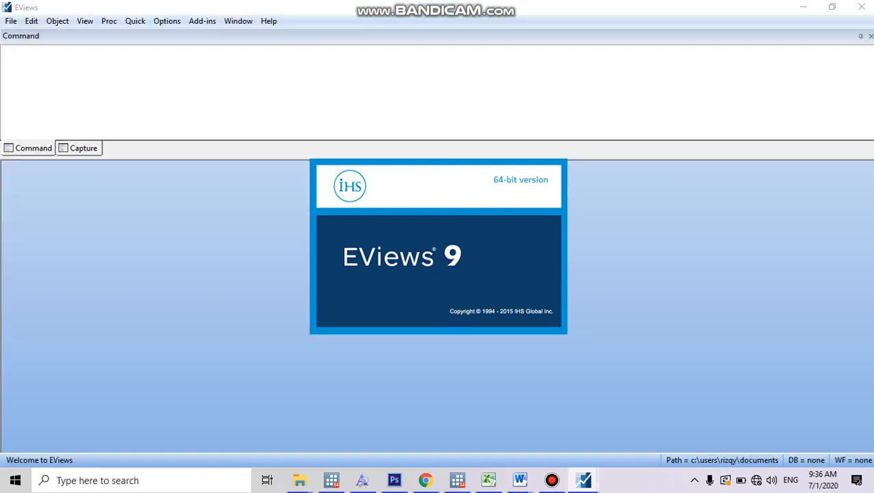
Create a dated annual workfile covering 1988 to 2019 and decline the licence update
{"action": "left_click", "coordinate": [365, 161]}
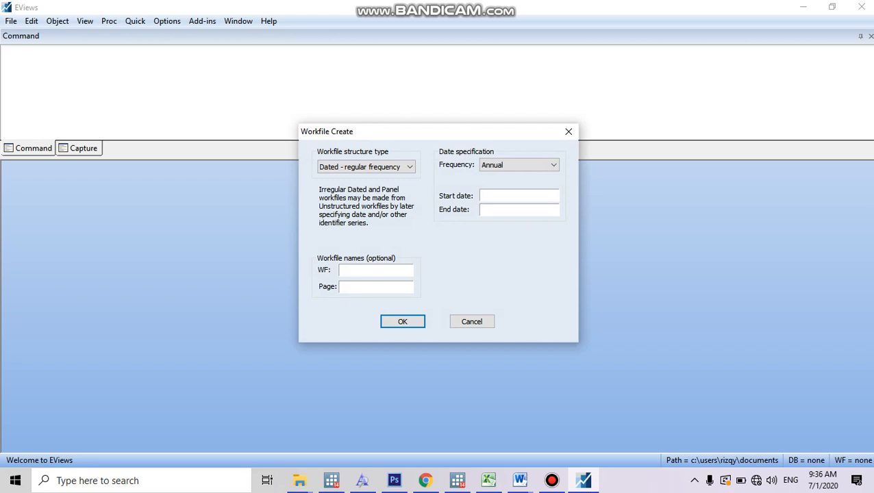
{"action": "type", "text": "1988"}
{"action": "key", "text": "Tab"}
{"action": "type", "text": "2019"}
{"action": "key", "text": "Return"}
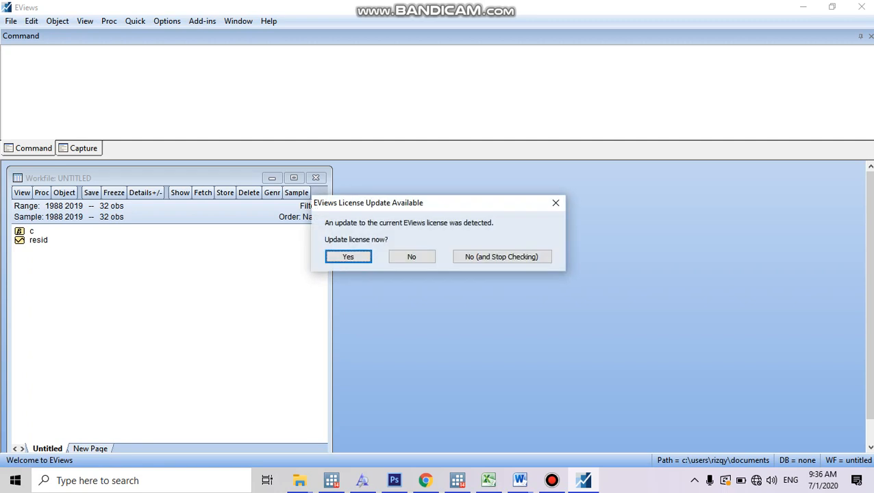
{"action": "key", "text": "Tab"}
{"action": "key", "text": "Return"}
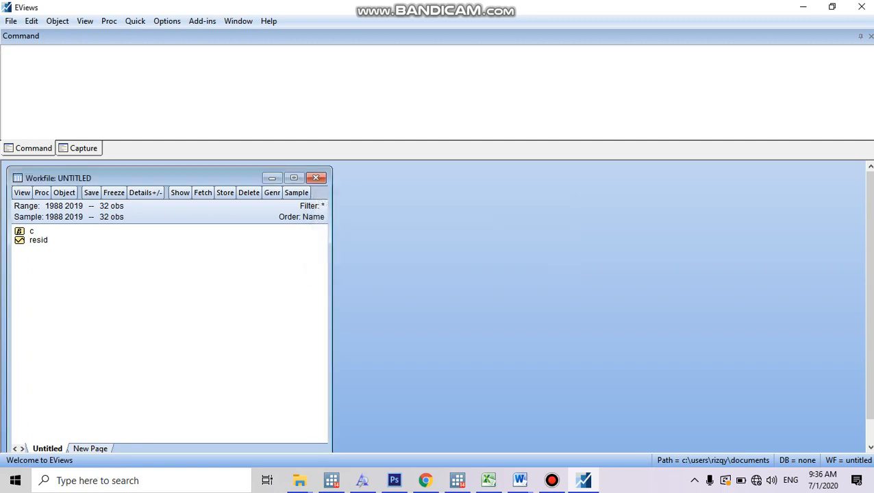
Import the Excel file "sudah di log" from Downloads with the default read settings, linking the imported series to the external source
{"action": "left_click", "coordinate": [11, 21]}
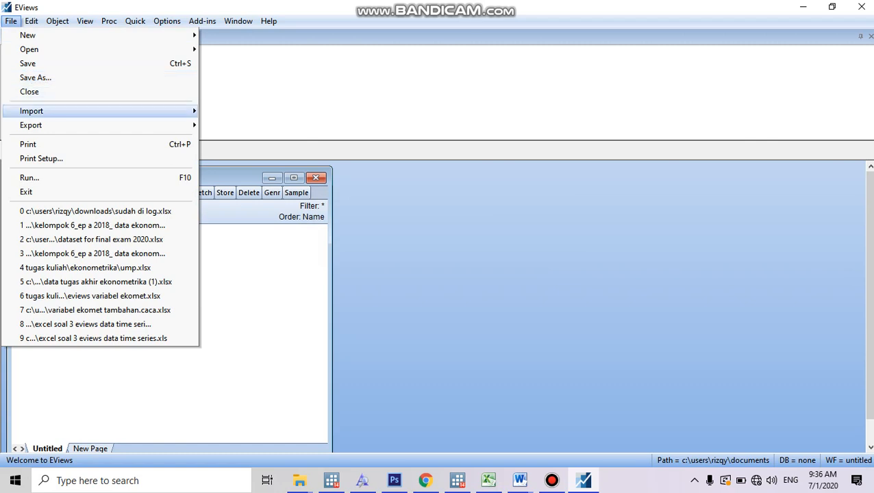
{"action": "mouse_move", "coordinate": [32, 111]}
{"action": "left_click", "coordinate": [246, 111]}
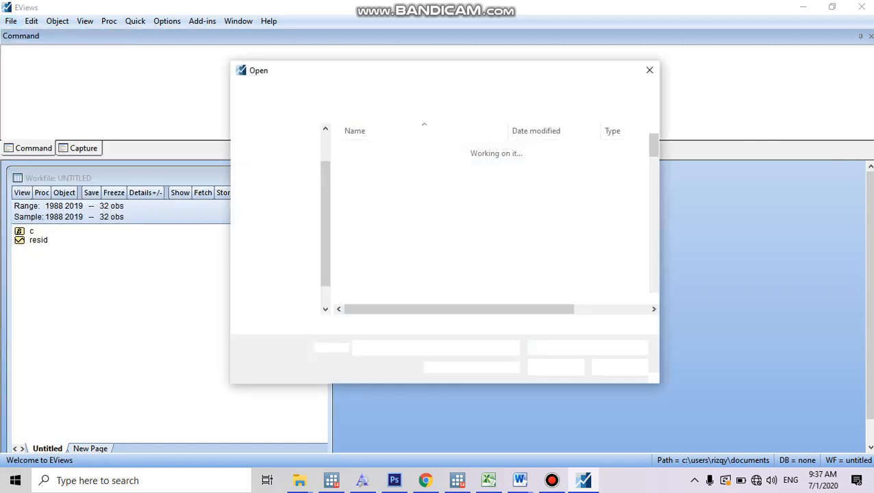
{"action": "left_click", "coordinate": [284, 196]}
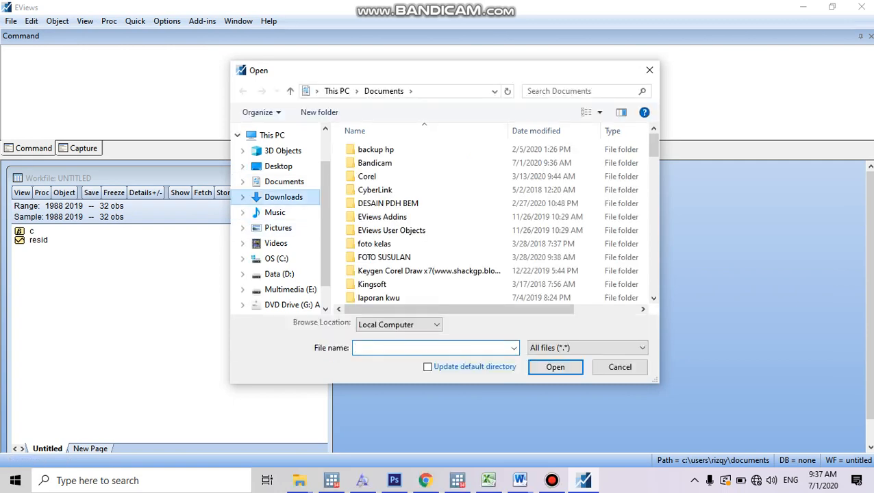
{"action": "left_click", "coordinate": [379, 167]}
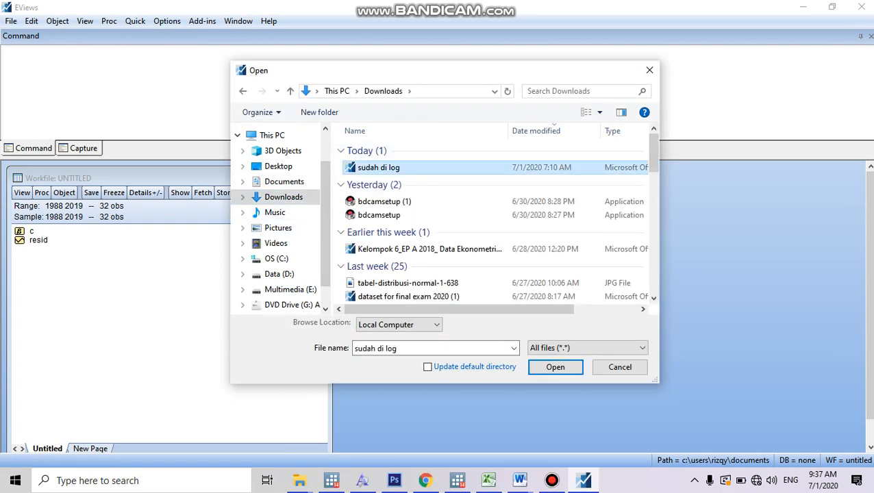
{"action": "left_click", "coordinate": [556, 367]}
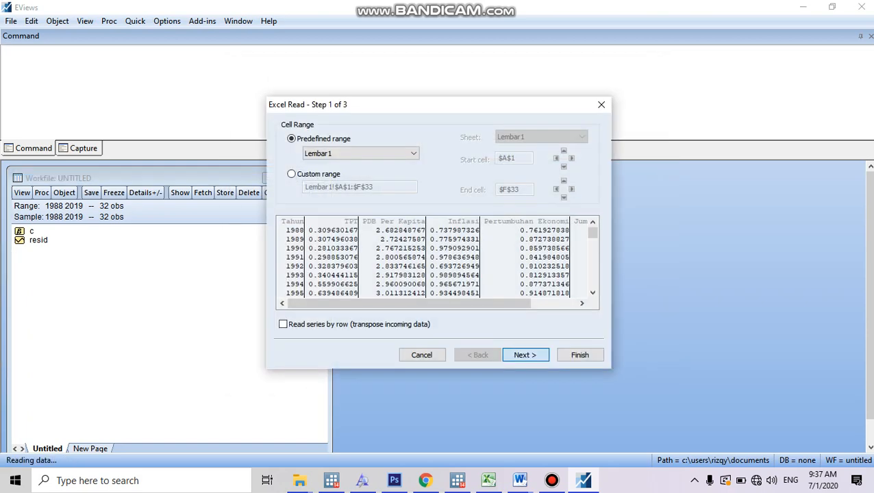
{"action": "left_click", "coordinate": [525, 354]}
{"action": "left_click", "coordinate": [525, 354]}
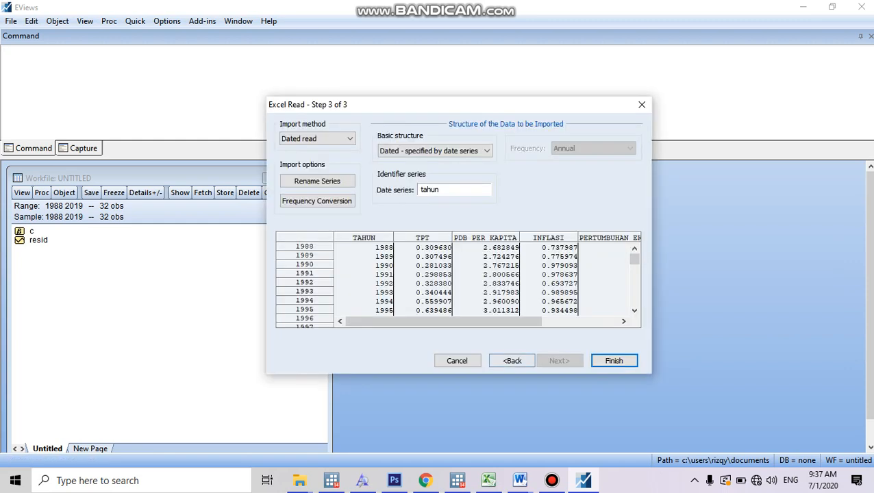
{"action": "left_click", "coordinate": [610, 357]}
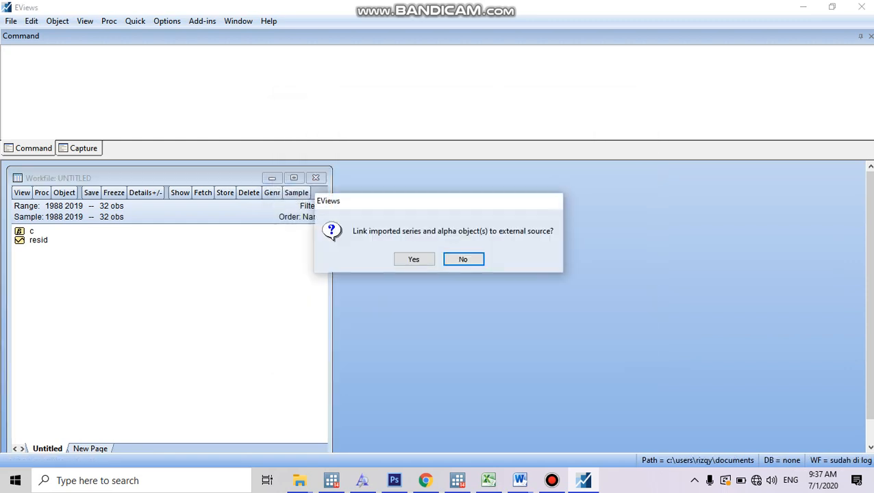
{"action": "left_click", "coordinate": [412, 258]}
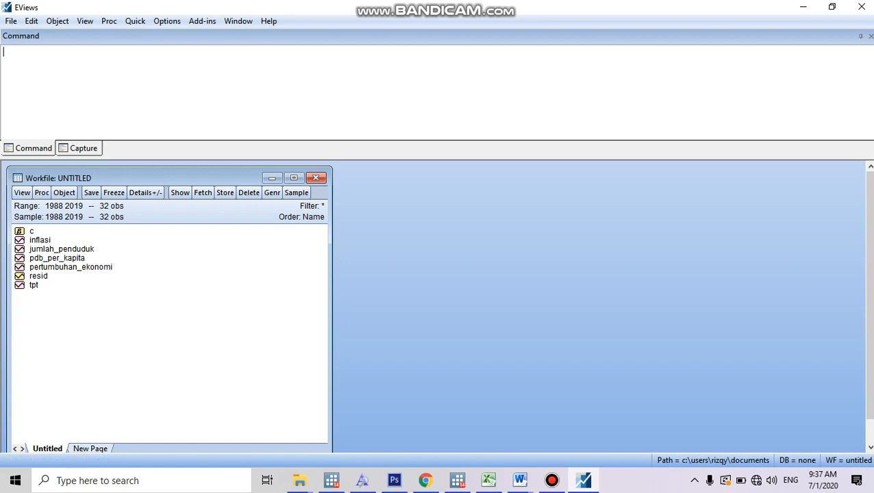
Estimate a least-squares equation of tpt on c, inflasi, jumlah_penduduk, pdb_per_kapita and pertumbuhan_ekonomi, and place its window beside the workfile
{"action": "left_click", "coordinate": [135, 21]}
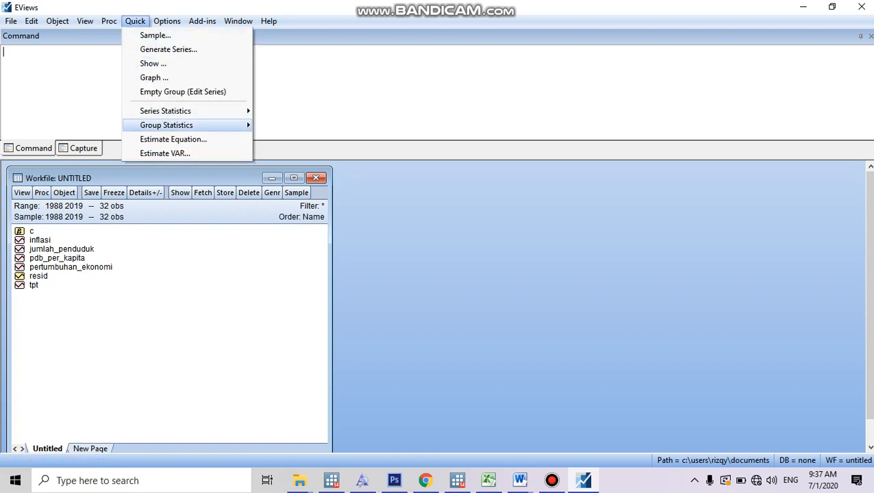
{"action": "left_click", "coordinate": [173, 139]}
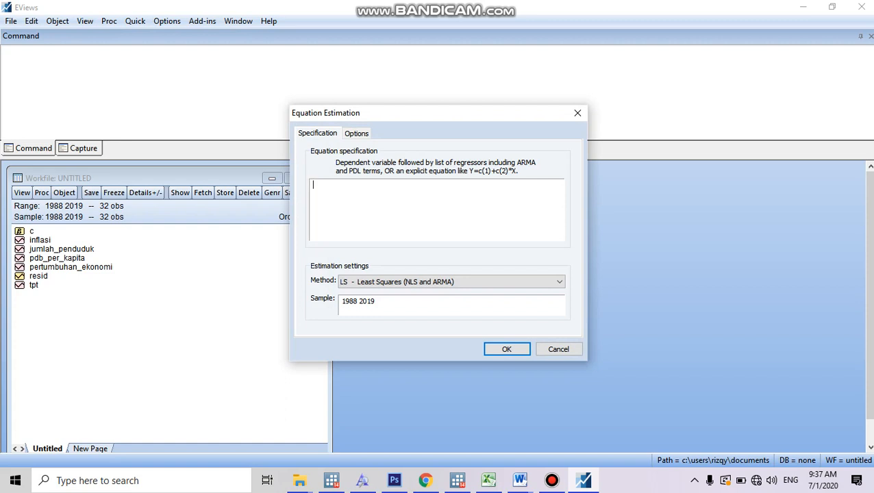
{"action": "type", "text": "tpt c inflasi jum"}
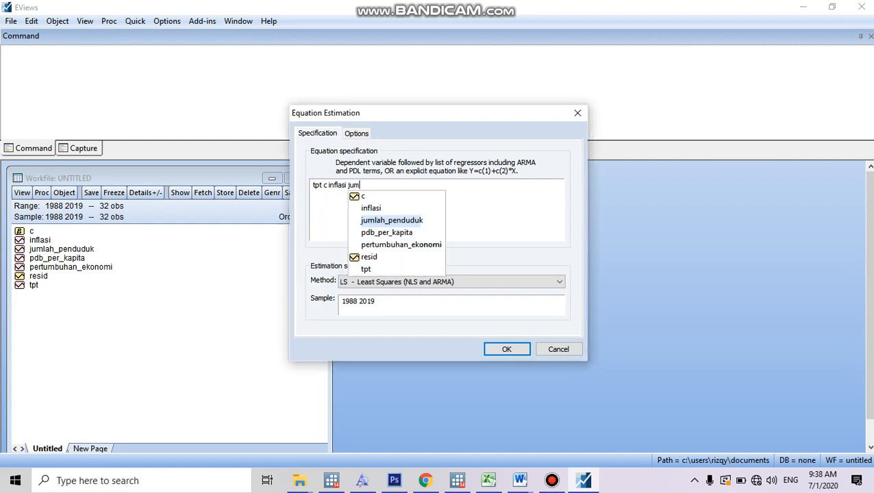
{"action": "key", "text": "Return"}
{"action": "type", "text": "pdb"}
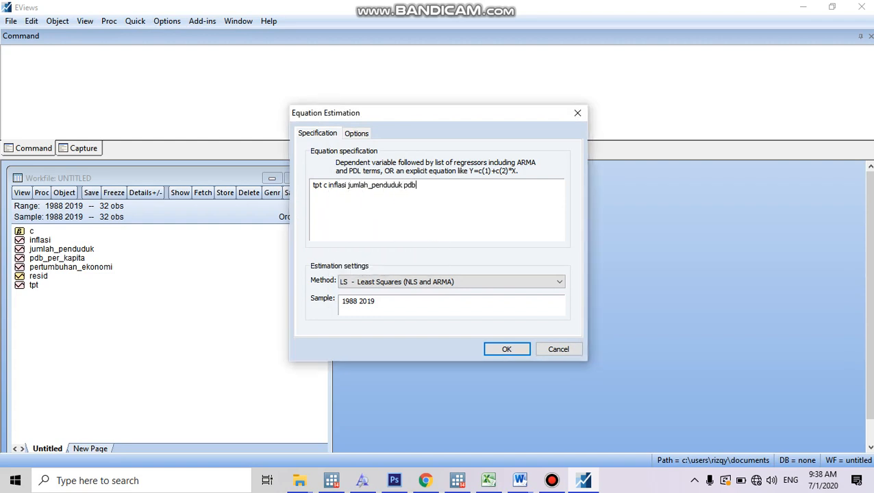
{"action": "key", "text": "Return"}
{"action": "type", "text": "per_kapita per"}
{"action": "key", "text": "Return"}
{"action": "key", "text": "Return"}
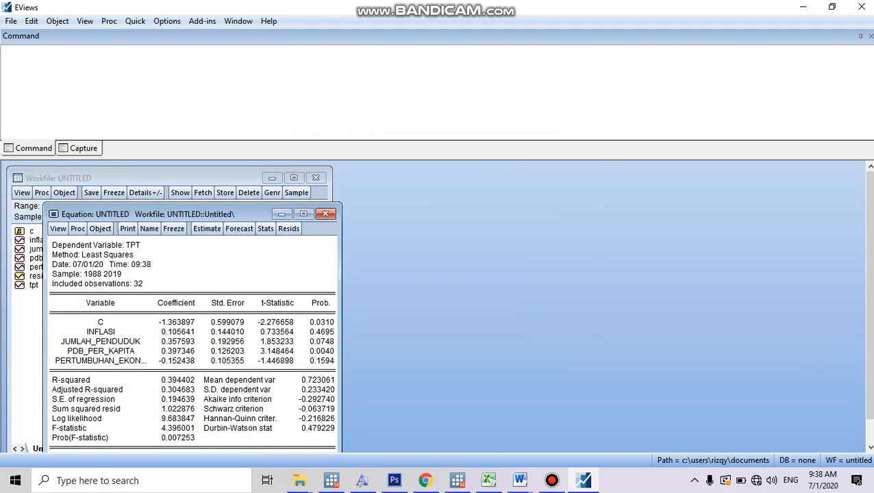
{"action": "left_click_drag", "start_coordinate": [192, 214], "coordinate": [478, 172]}
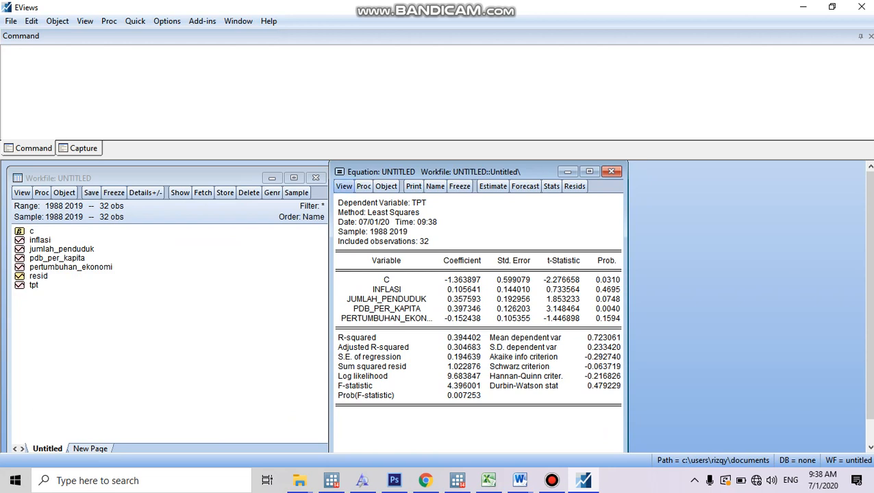
Run the histogram normality test on the equation's residuals and return to the estimation output
{"action": "left_click", "coordinate": [343, 186]}
{"action": "mouse_move", "coordinate": [387, 305]}
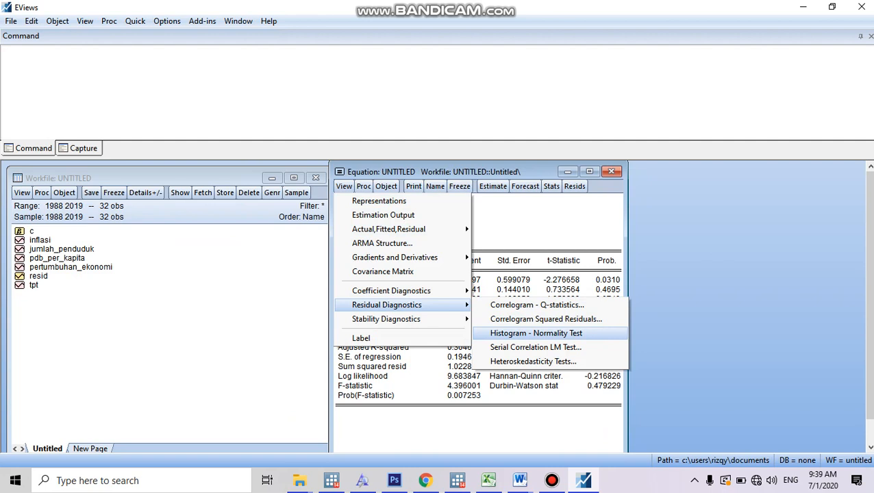
{"action": "left_click", "coordinate": [536, 333]}
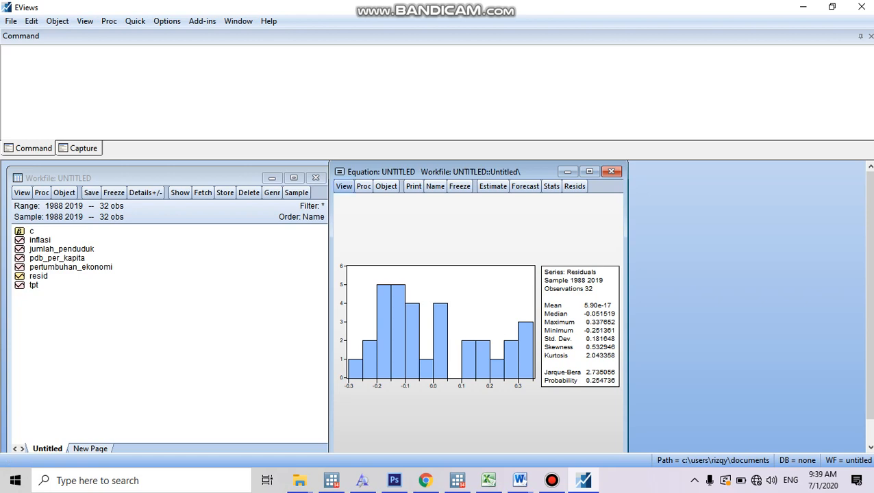
{"action": "left_click", "coordinate": [344, 187]}
{"action": "left_click", "coordinate": [383, 215]}
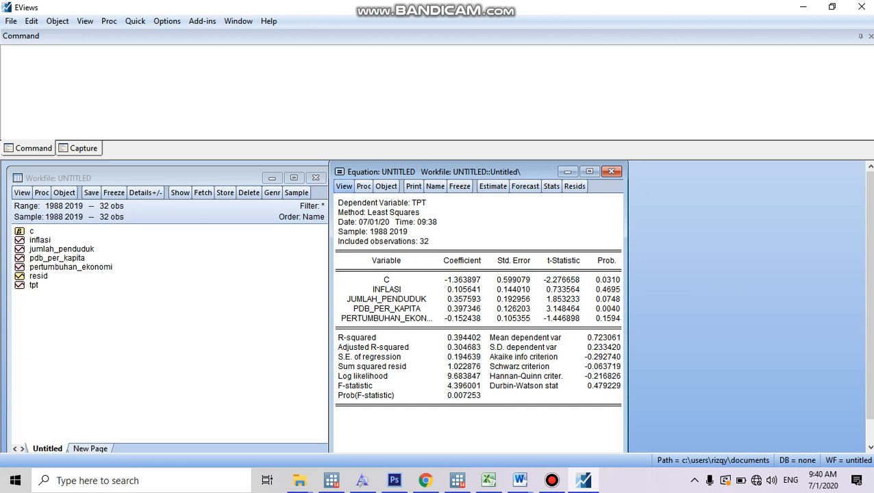
Check the regressors for multicollinearity with Variance Inflation Factors and return to the estimation output
{"action": "left_click", "coordinate": [344, 186]}
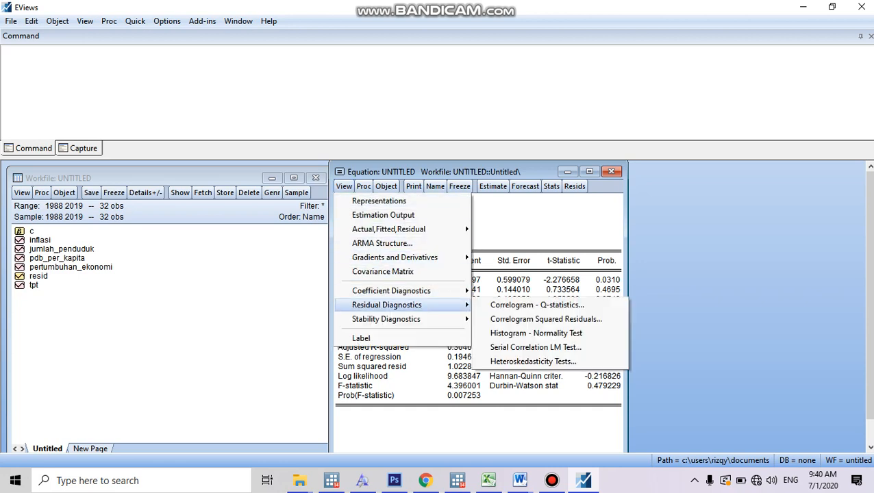
{"action": "mouse_move", "coordinate": [387, 304]}
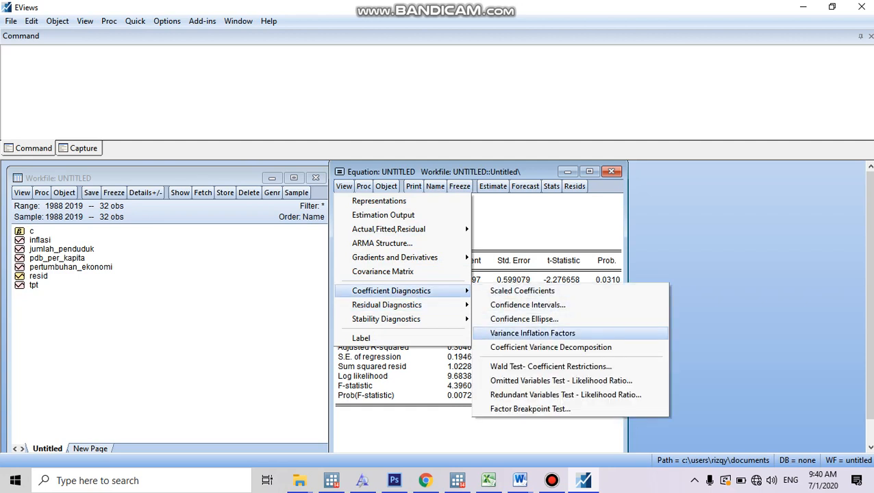
{"action": "left_click", "coordinate": [533, 333]}
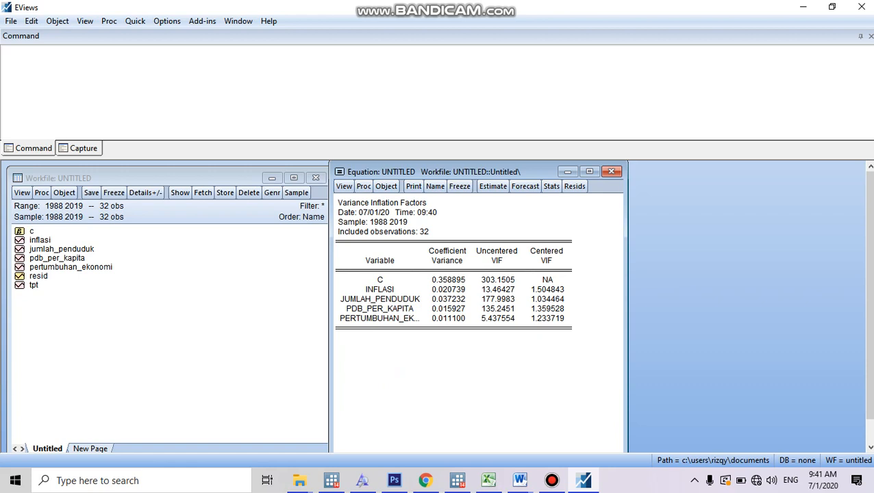
{"action": "left_click", "coordinate": [344, 186]}
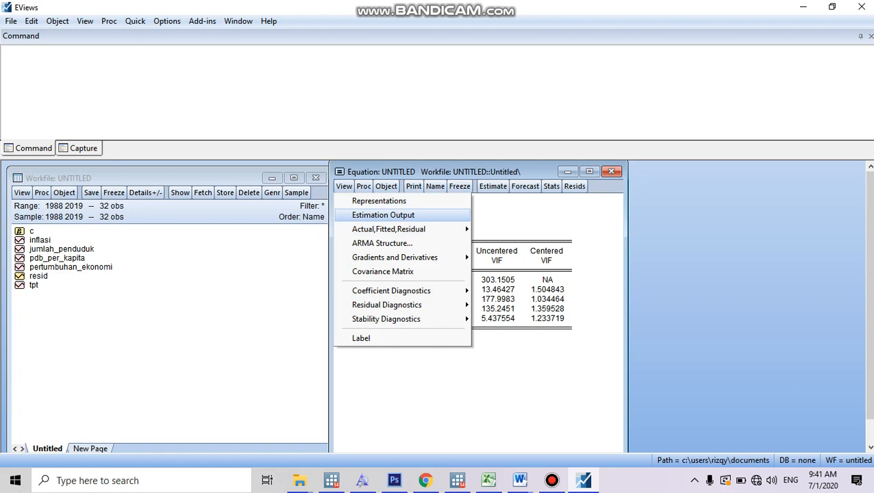
{"action": "left_click", "coordinate": [383, 215]}
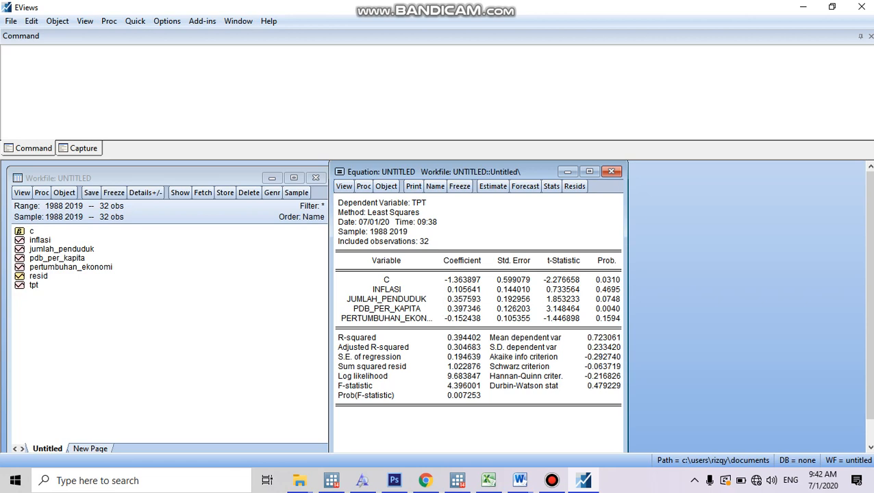
Run the White heteroskedasticity test with cross terms, examine its probabilities and return to the estimation output
{"action": "left_click", "coordinate": [344, 186]}
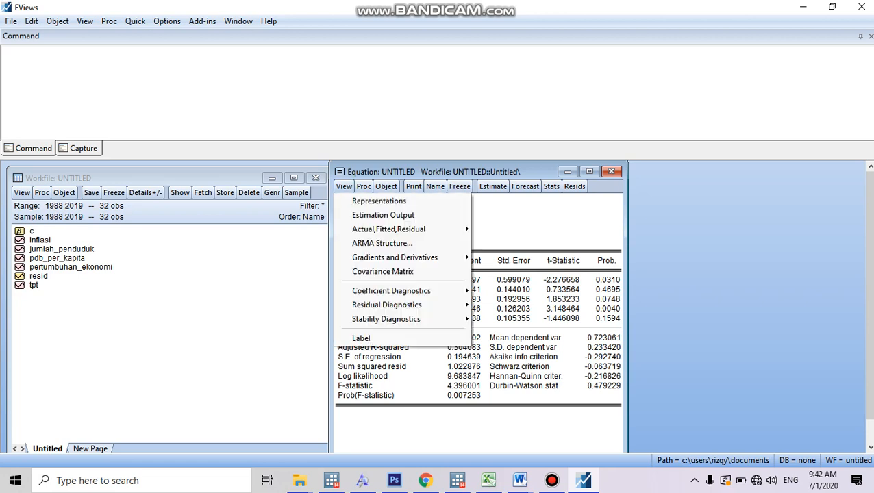
{"action": "mouse_move", "coordinate": [387, 305]}
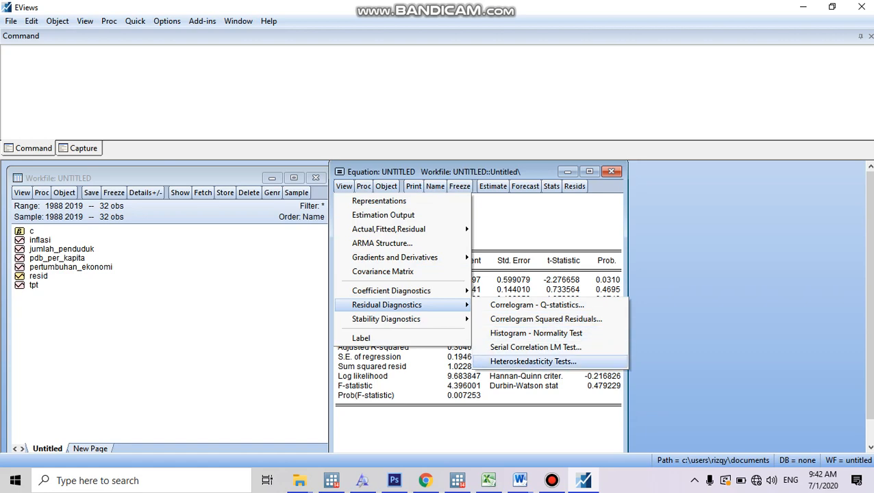
{"action": "left_click", "coordinate": [532, 361]}
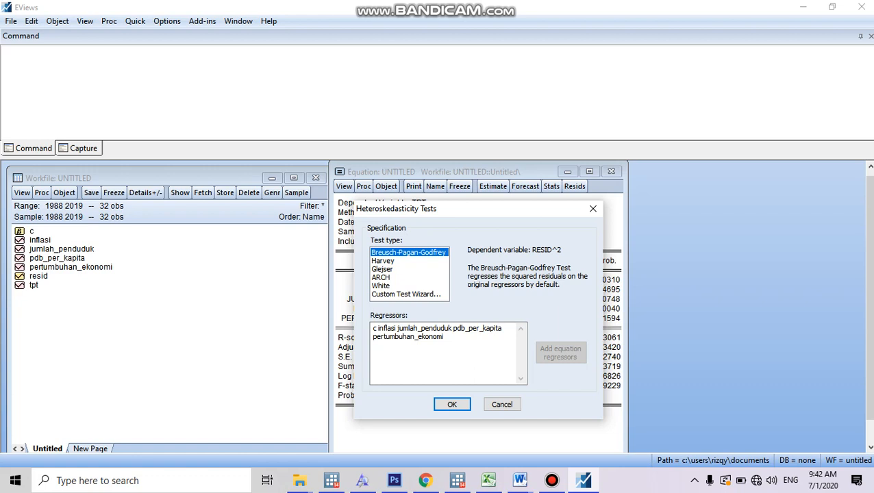
{"action": "left_click", "coordinate": [381, 285]}
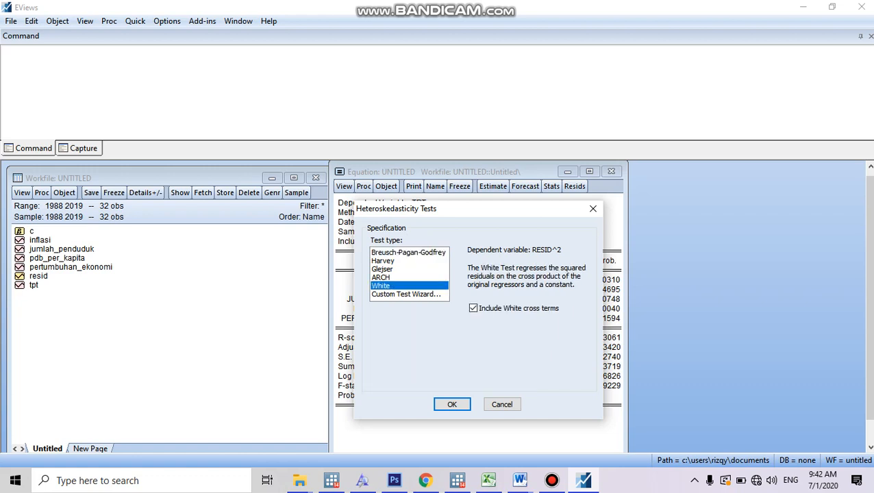
{"action": "left_click", "coordinate": [452, 404]}
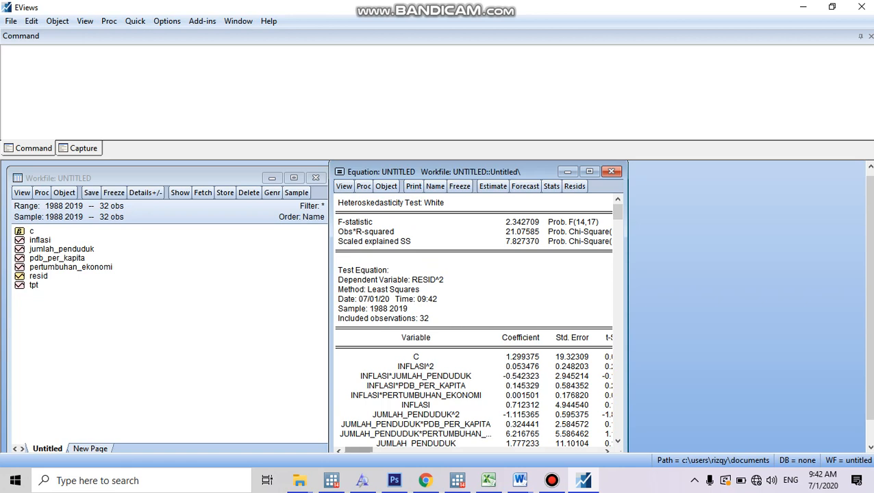
{"action": "left_click_drag", "start_coordinate": [359, 450], "coordinate": [586, 450]}
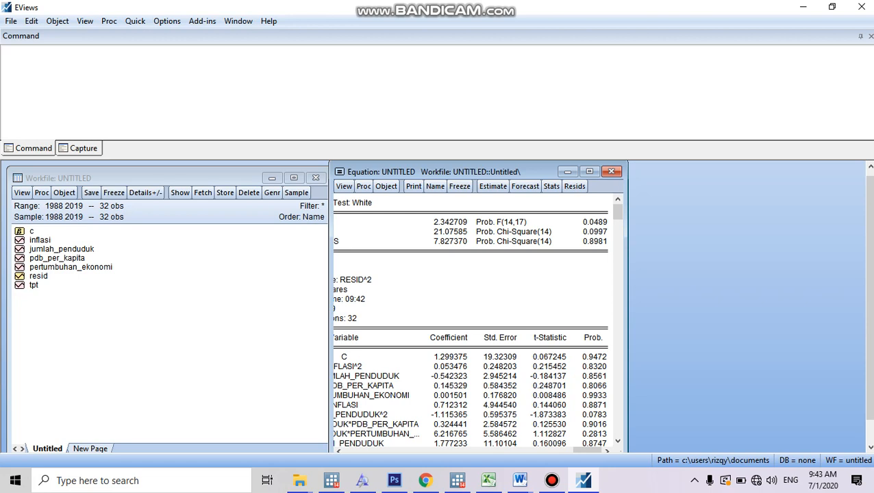
{"action": "left_click", "coordinate": [344, 186]}
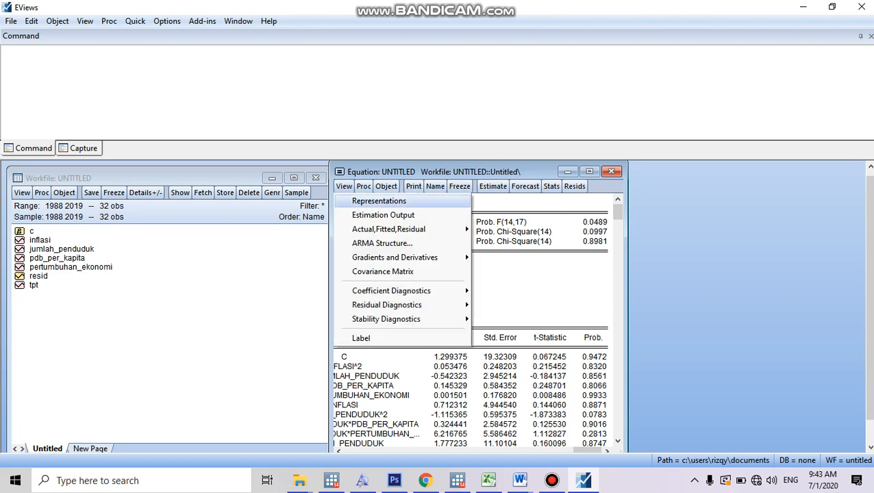
{"action": "left_click", "coordinate": [383, 215]}
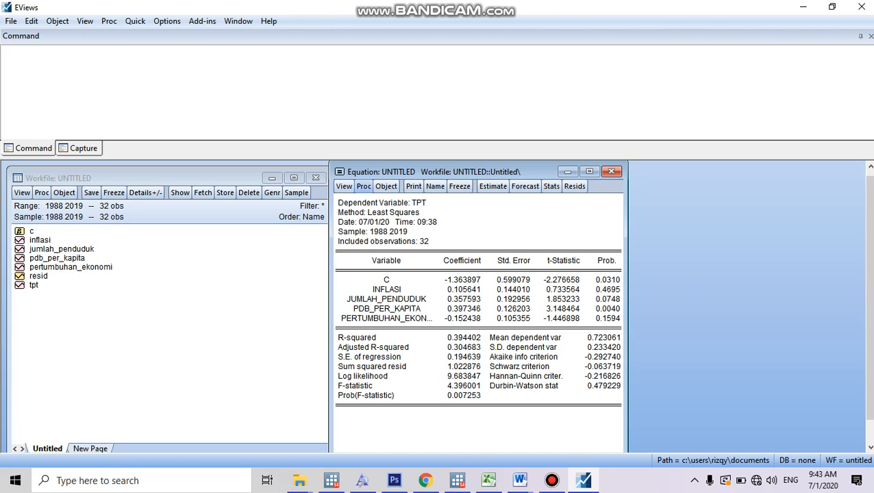
Run the Serial Correlation LM test with 2 lags, examine its probabilities and return to the estimation output
{"action": "left_click", "coordinate": [343, 186]}
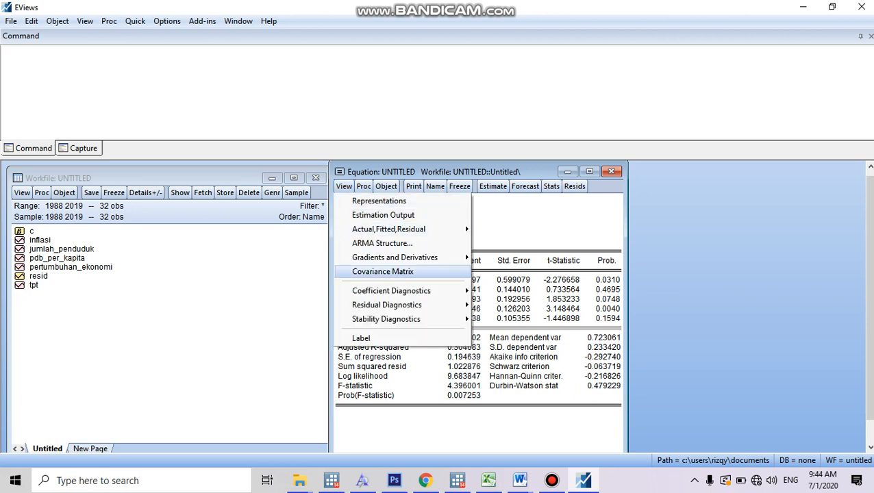
{"action": "mouse_move", "coordinate": [387, 305]}
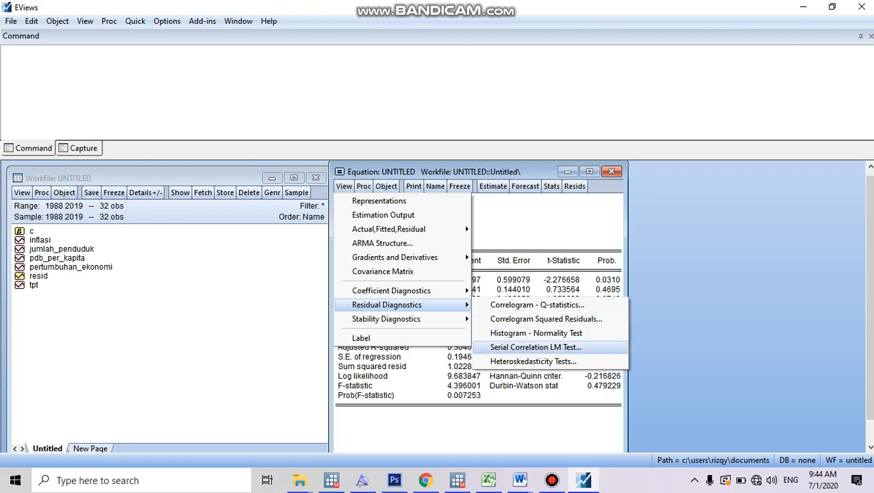
{"action": "left_click", "coordinate": [536, 347]}
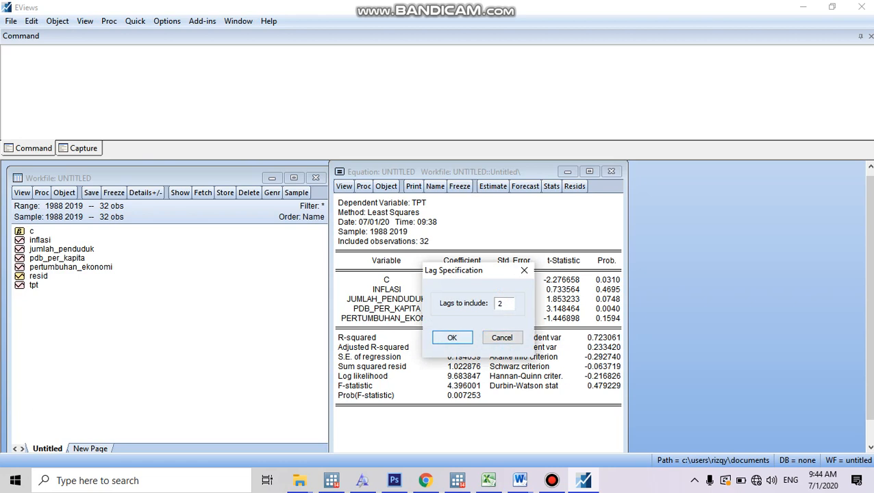
{"action": "key", "text": "Return"}
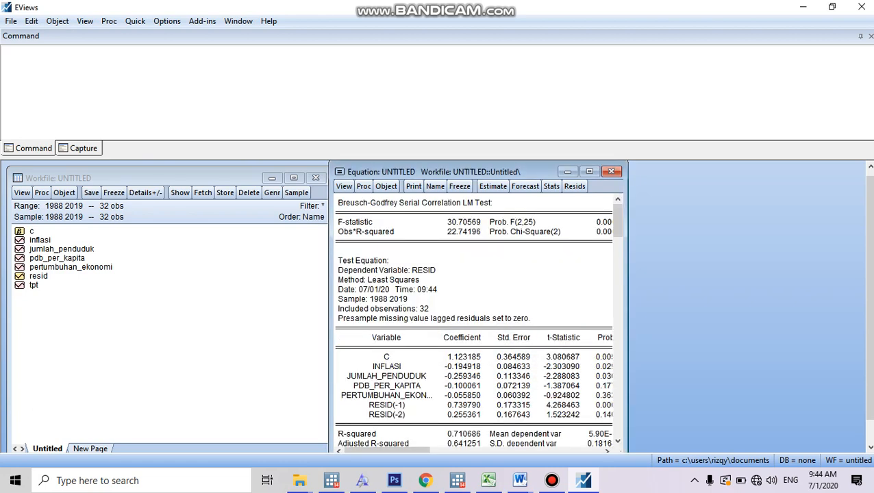
{"action": "left_click_drag", "start_coordinate": [388, 450], "coordinate": [566, 450]}
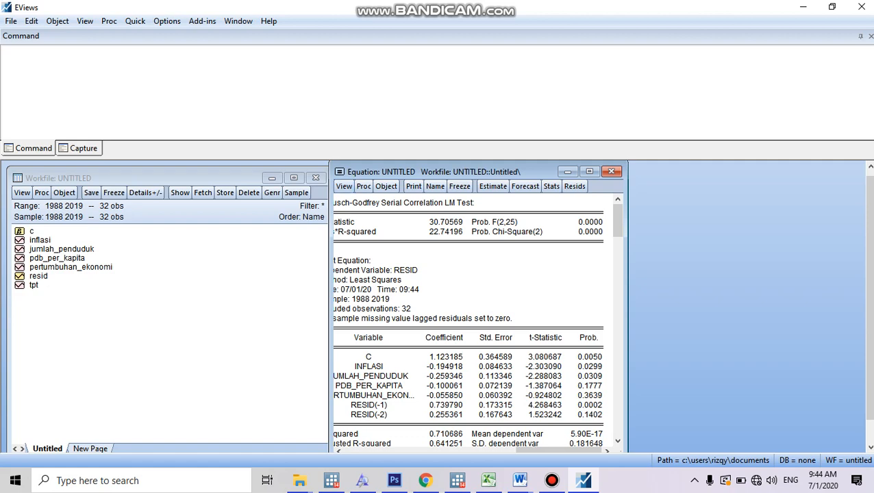
{"action": "left_click", "coordinate": [344, 186]}
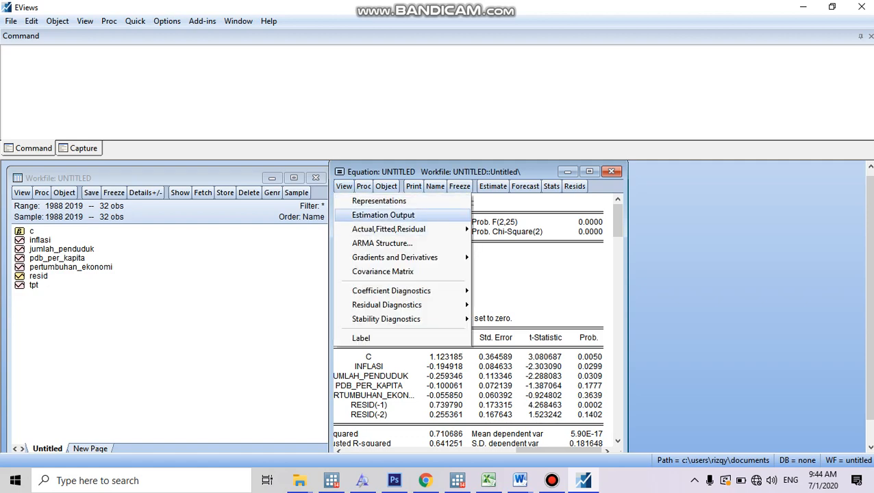
{"action": "left_click", "coordinate": [383, 215]}
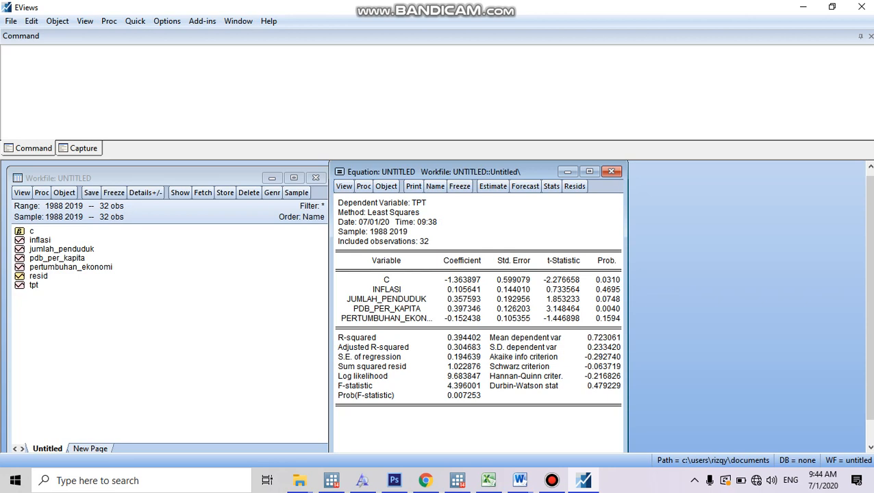